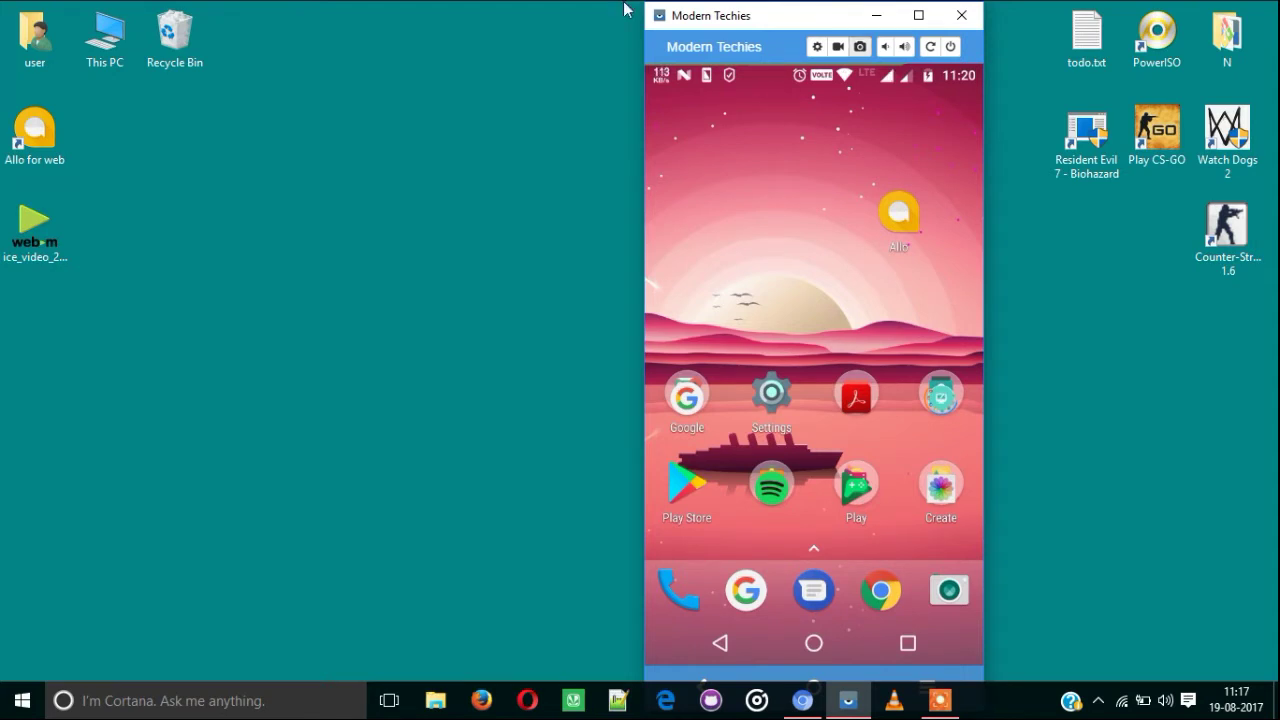
# Shift the Vysor phone mirror slightly left and bring up the Allo app's shortcut options
pyautogui.click(43, 147)
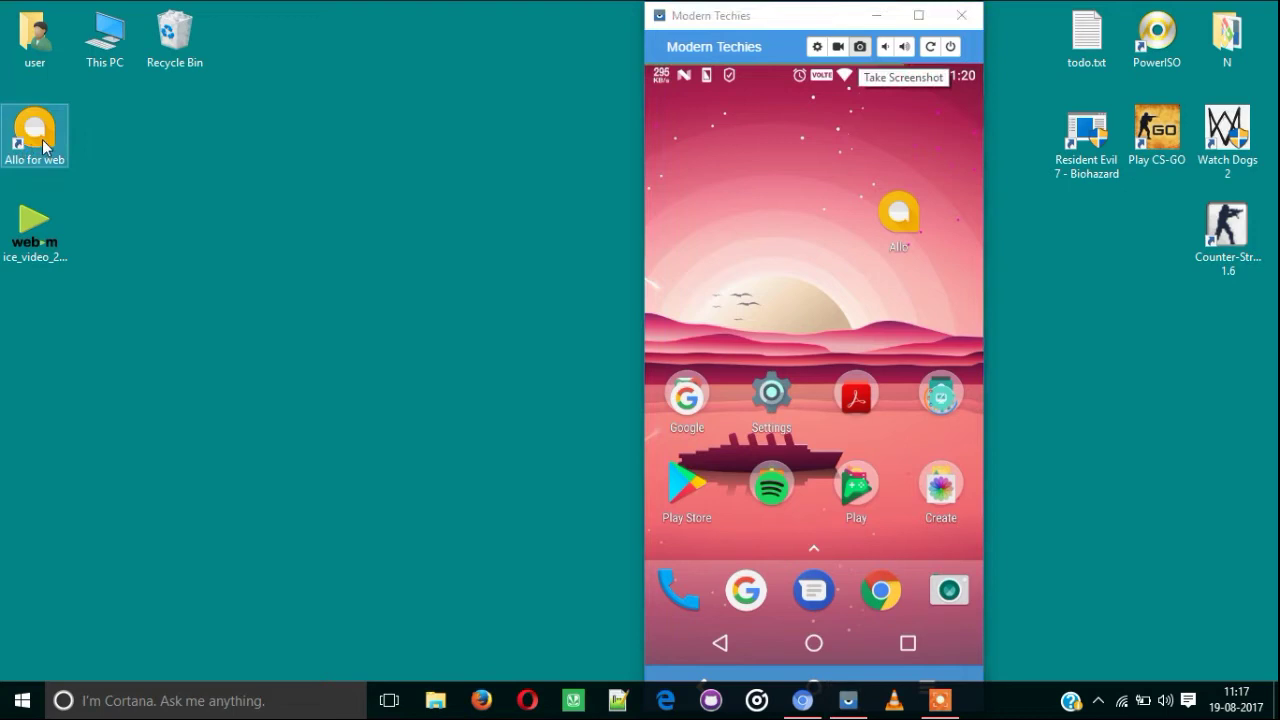
pyautogui.moveTo(812, 20); pyautogui.dragTo(794, 20)
pyautogui.click(866, 212)
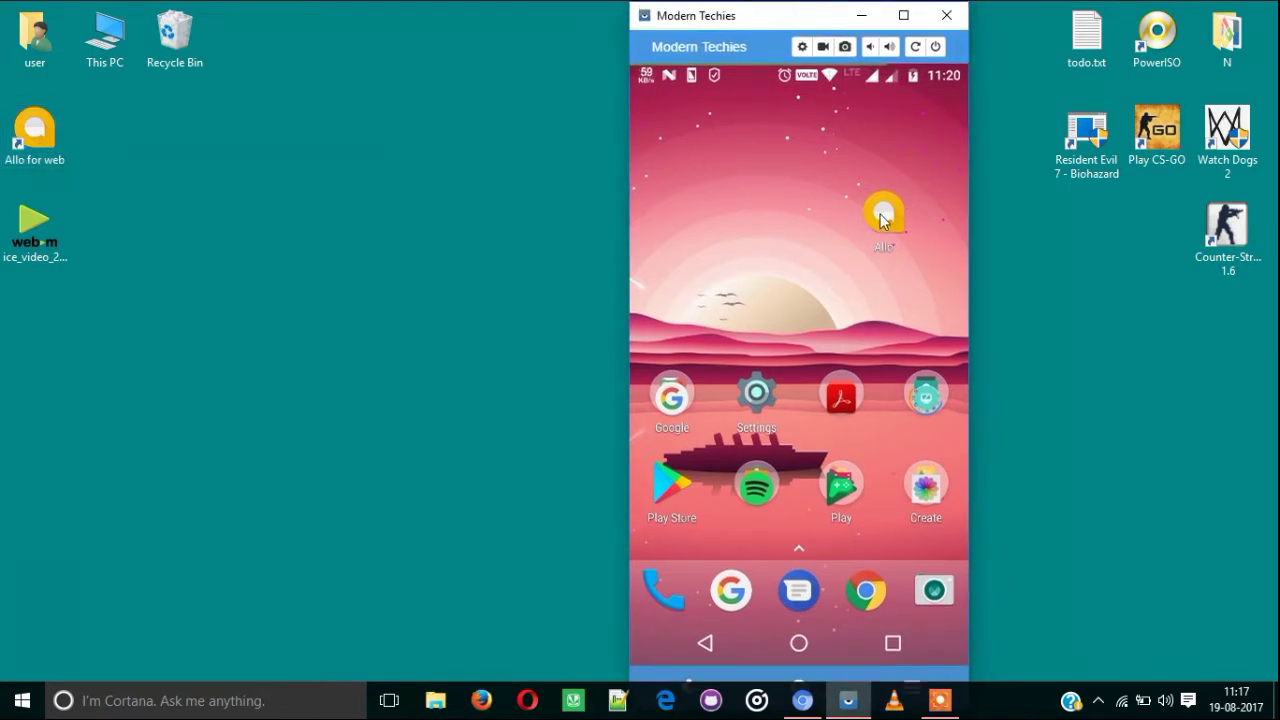
# Launch Allo on the phone, open its Allo for web QR pairing page, then bring Chrome forward
pyautogui.click(776, 201)
pyautogui.click(889, 223)
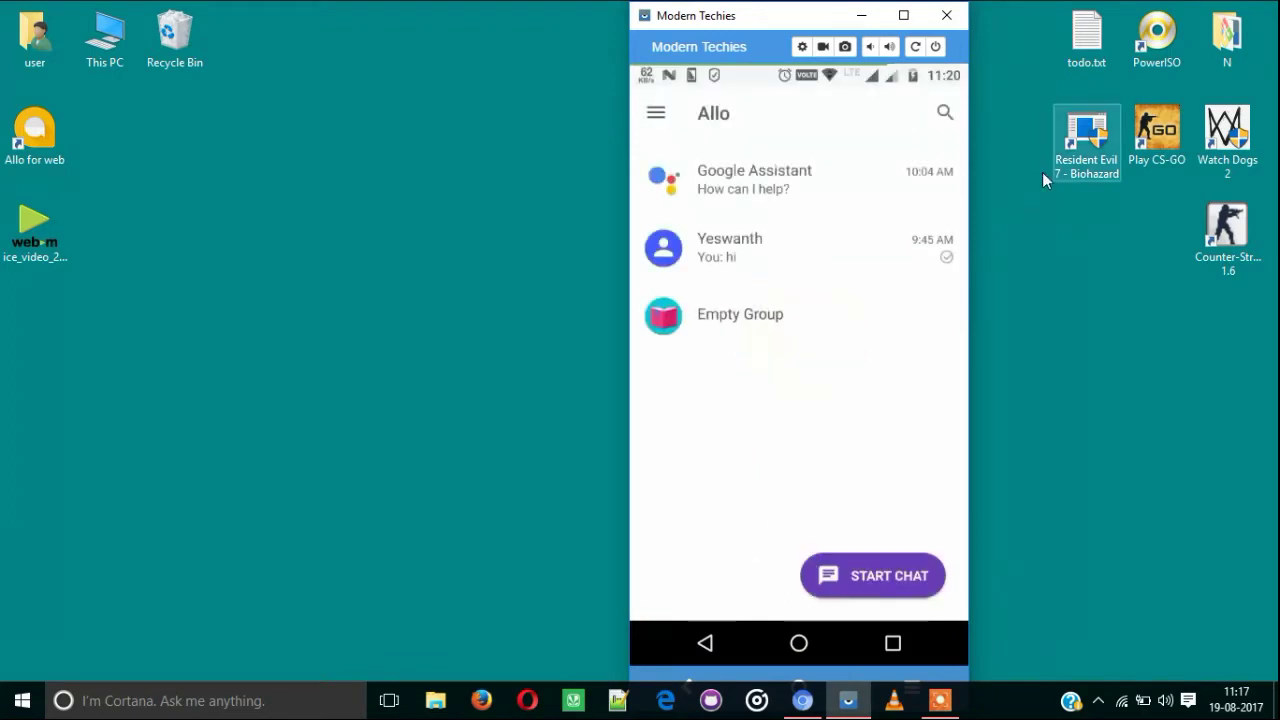
pyautogui.click(652, 114)
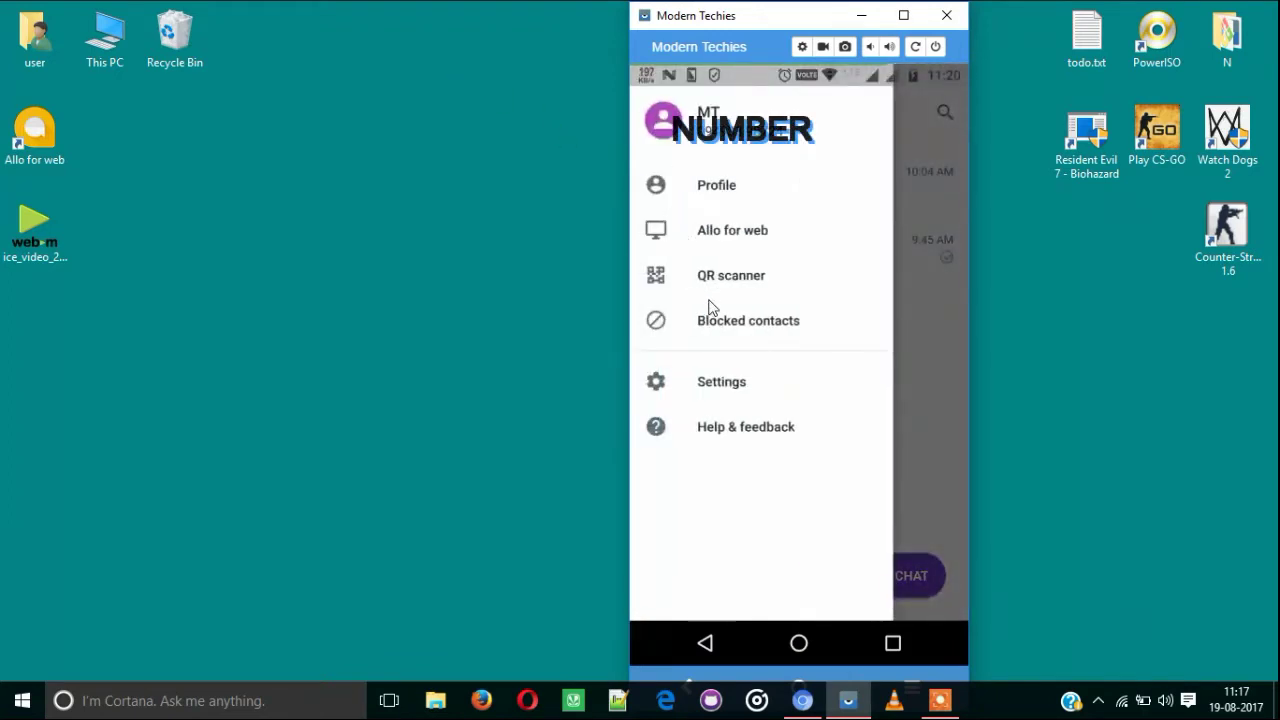
pyautogui.click(727, 232)
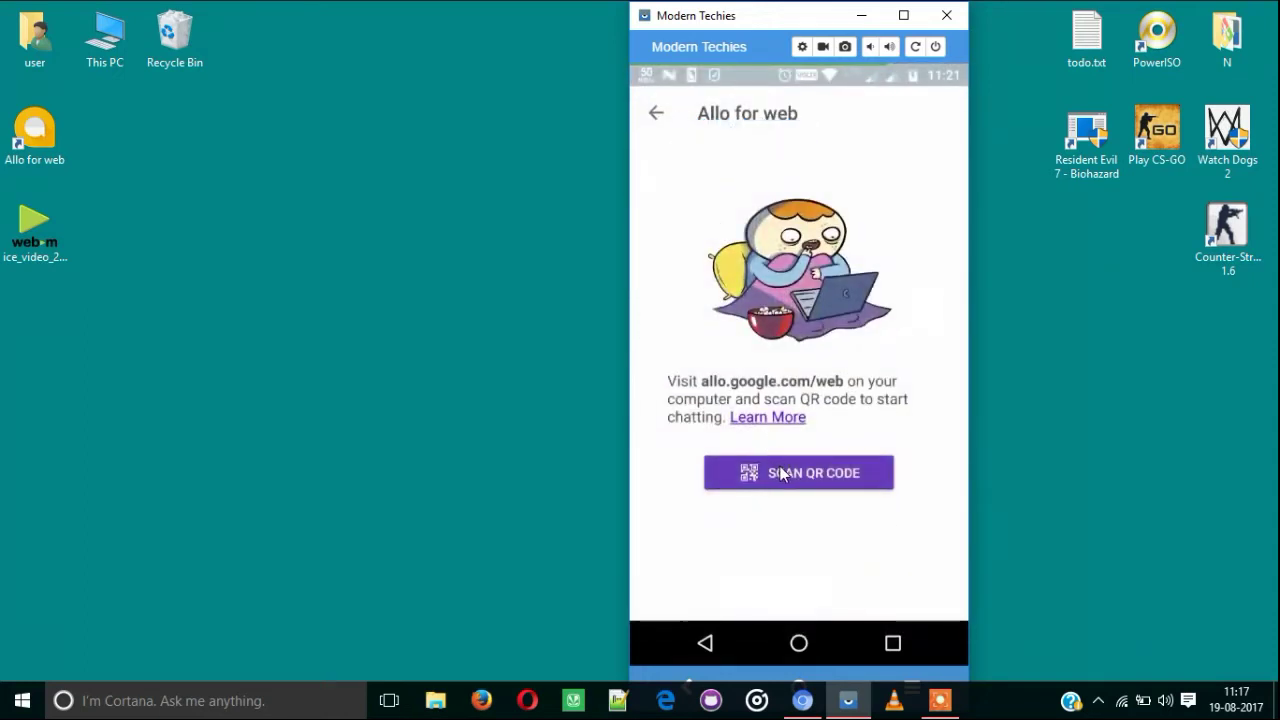
pyautogui.click(805, 700)
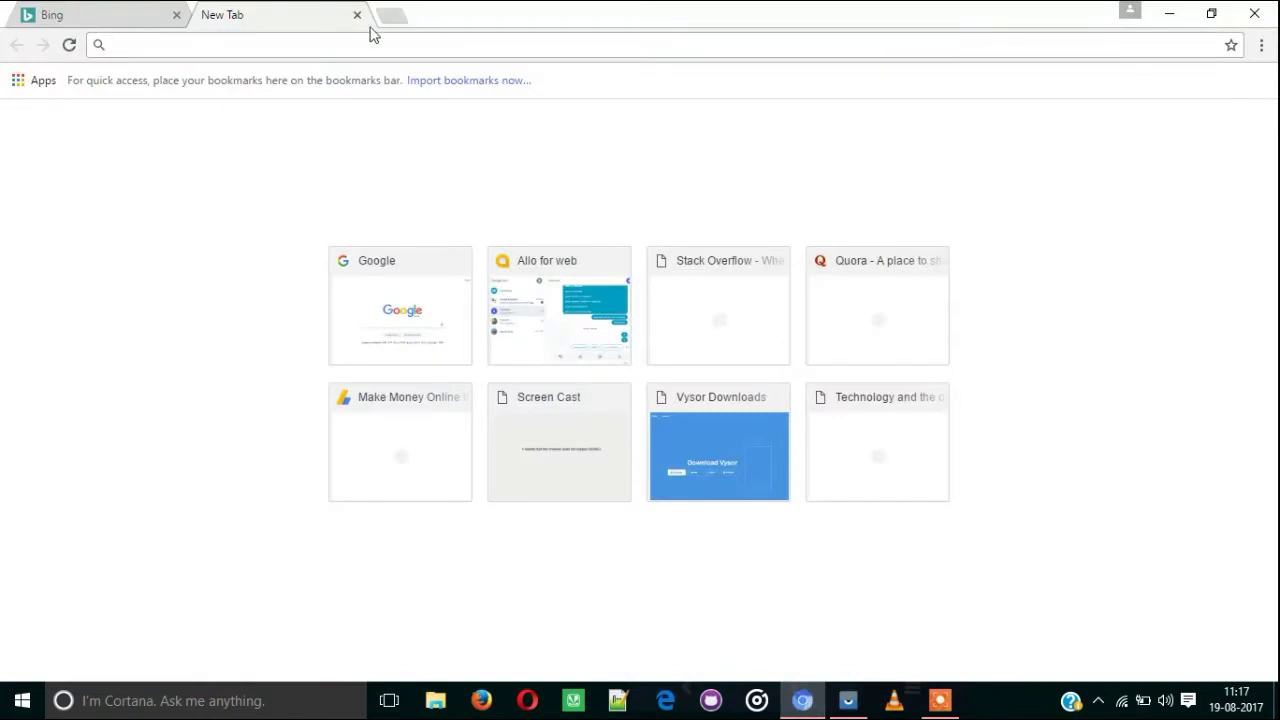
pyautogui.write('http')
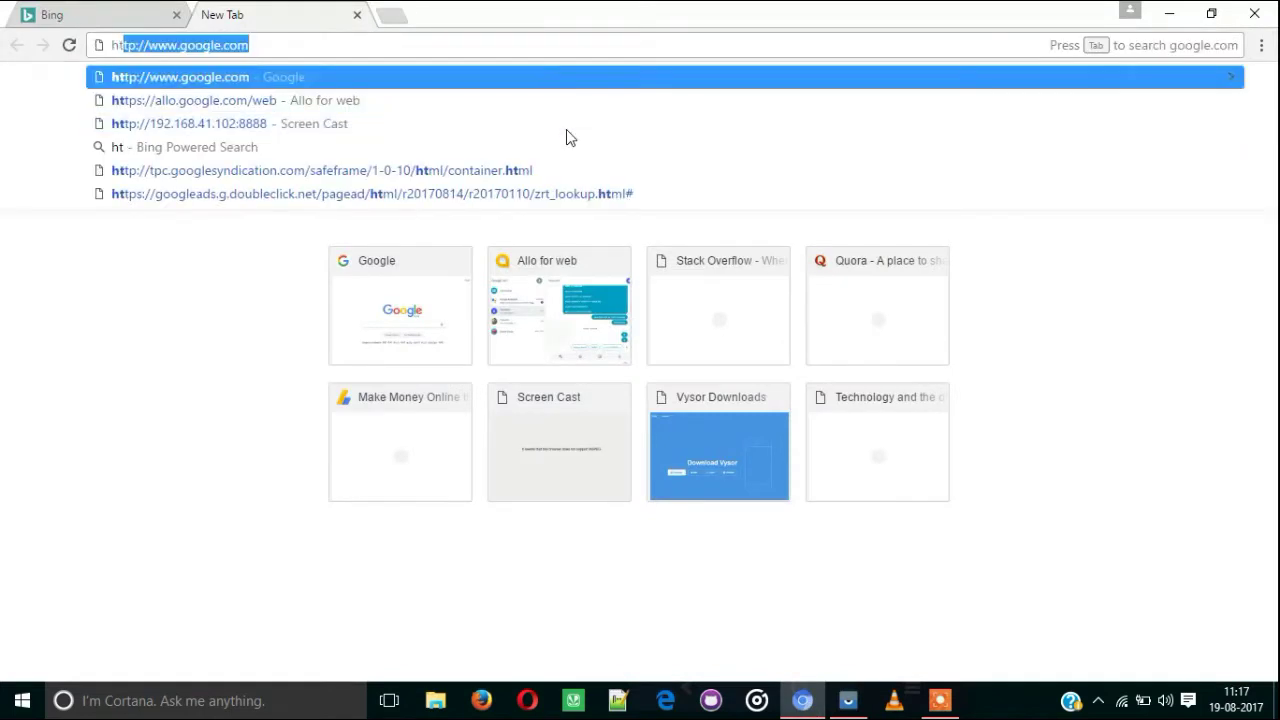
pyautogui.write('s://al')
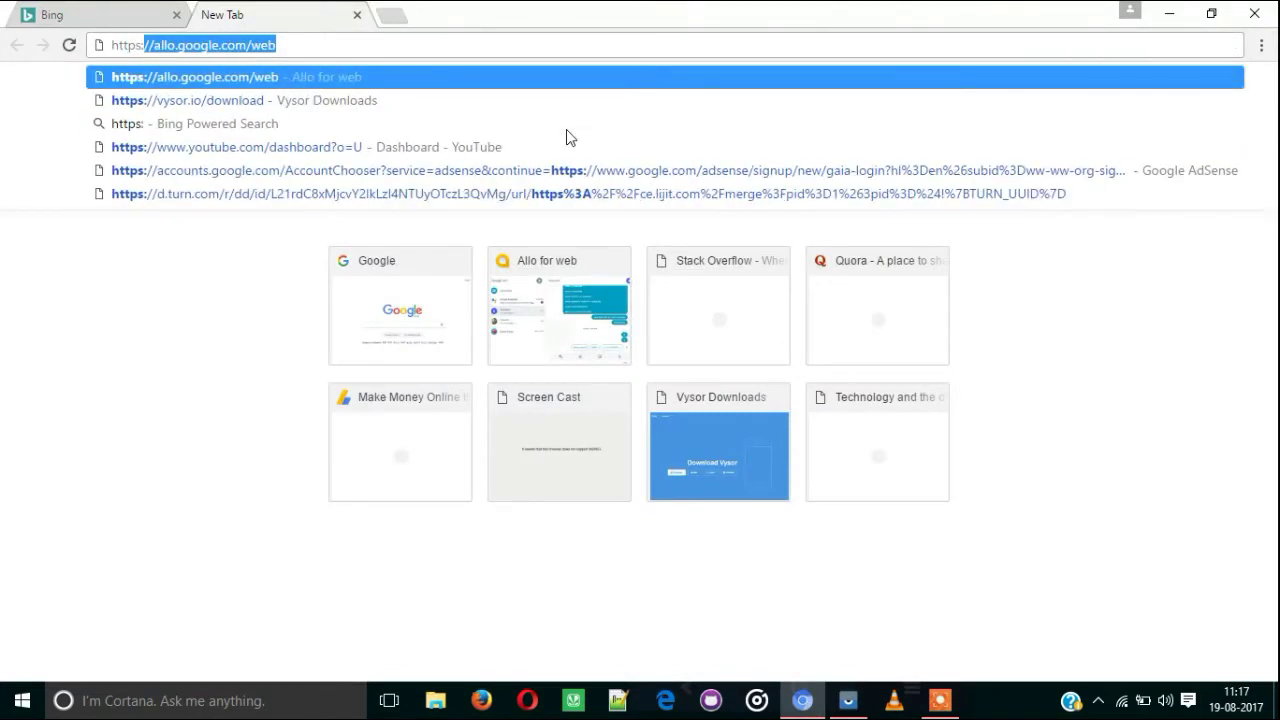
pyautogui.write('lo.g')
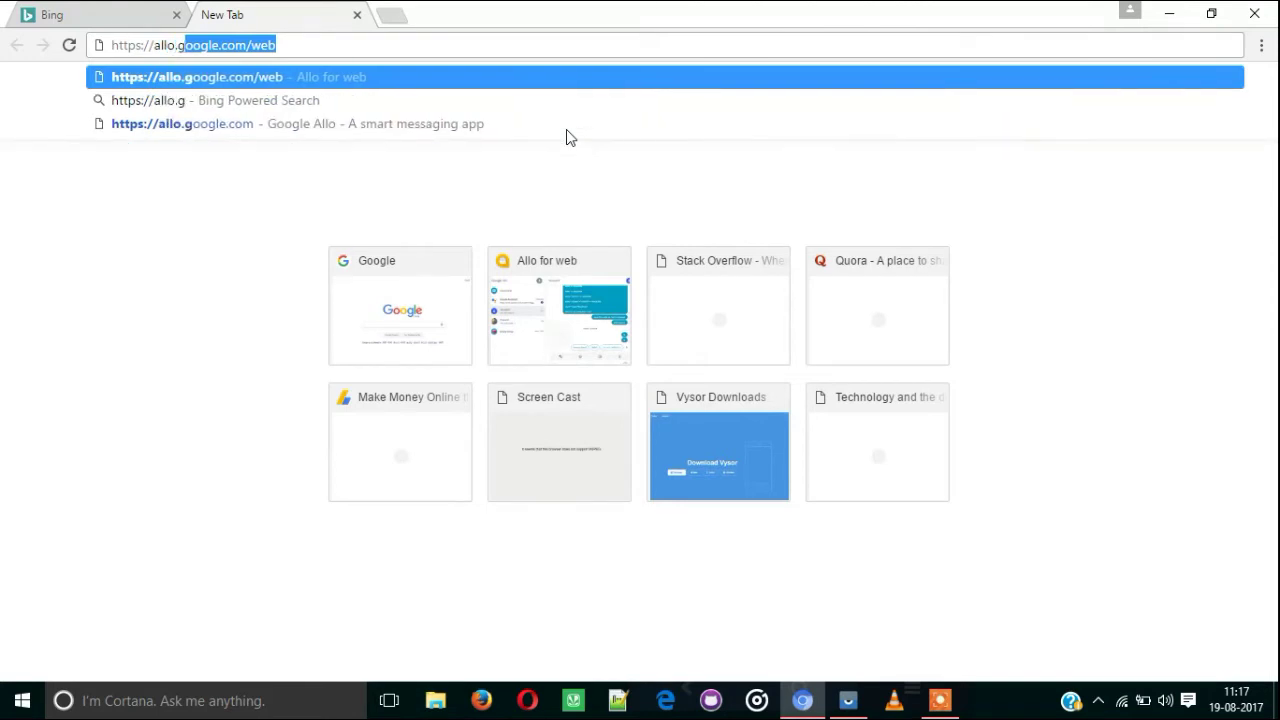
pyautogui.write('oogle')
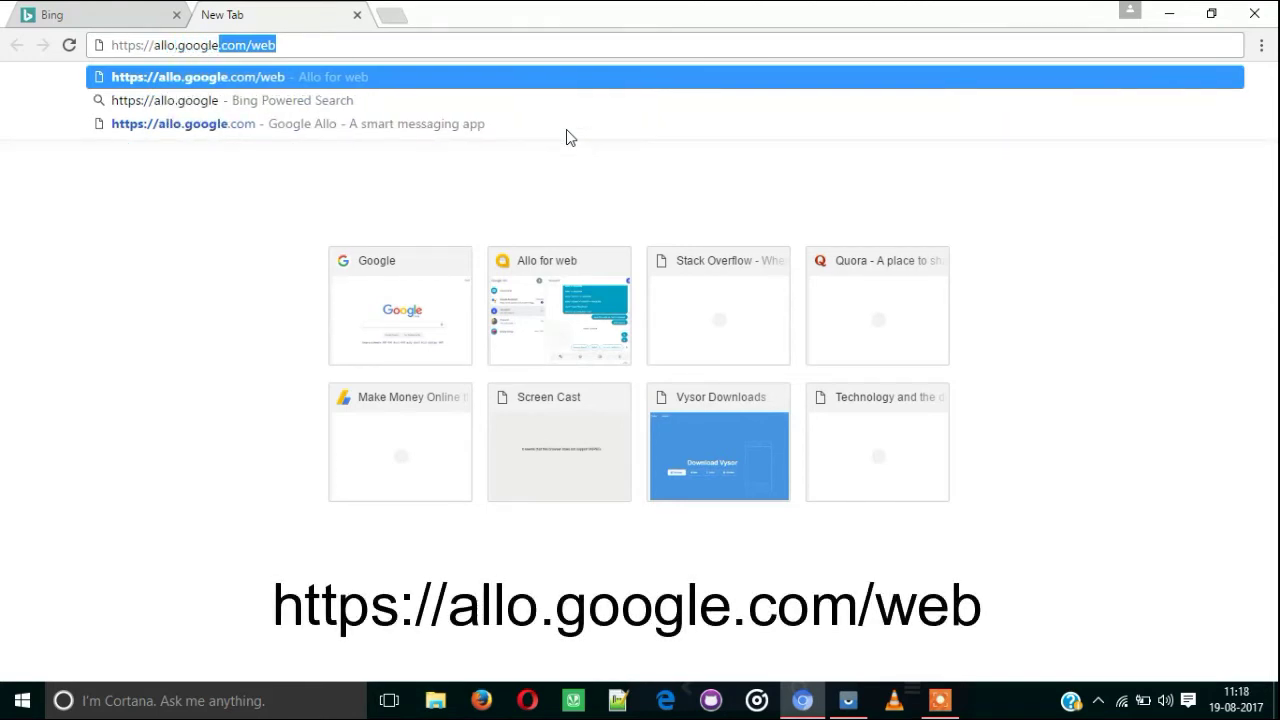
pyautogui.write('.com/web')
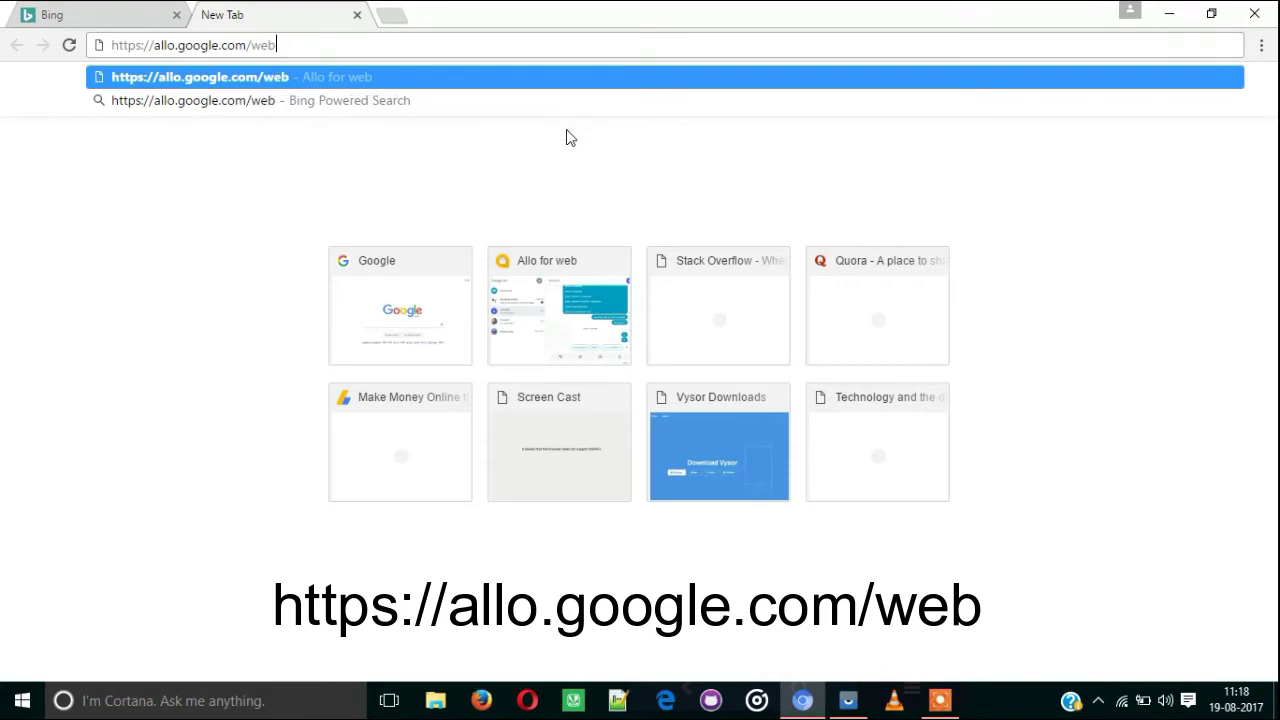
# Load Allo for web, sign in by QR scan, and delete the old Allo for web desktop shortcut
pyautogui.press('Return')
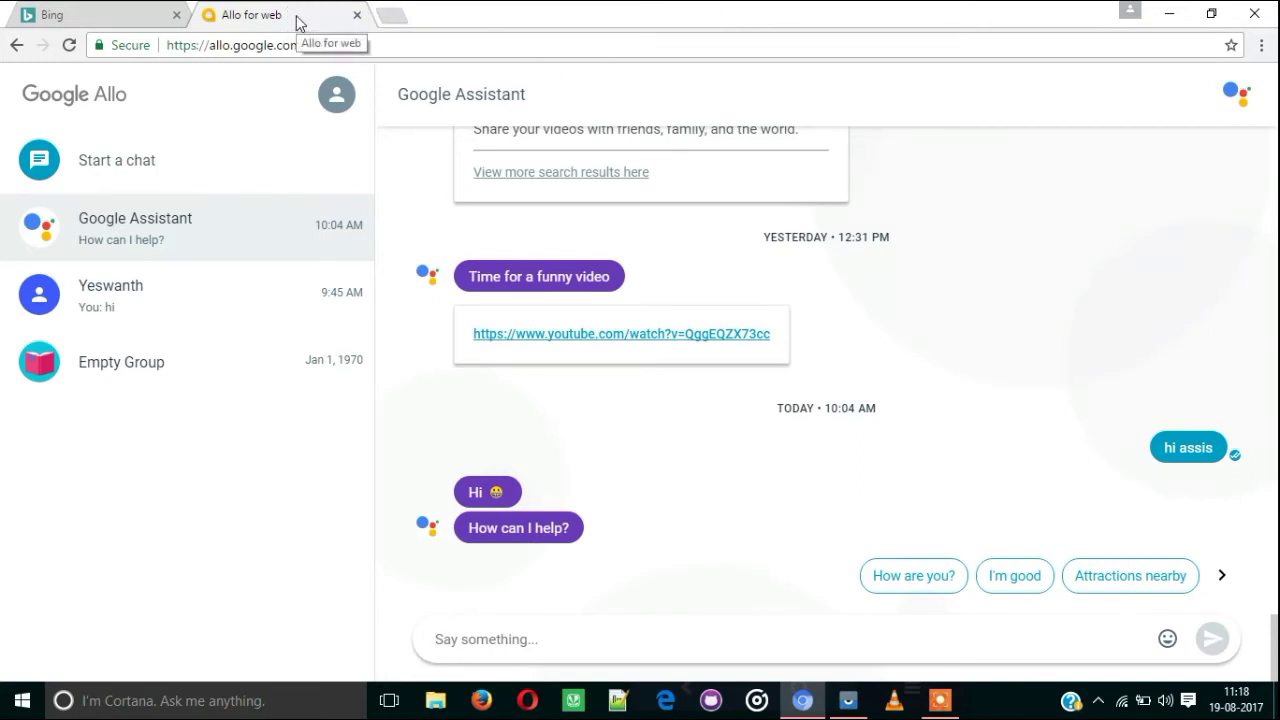
pyautogui.click(1172, 13)
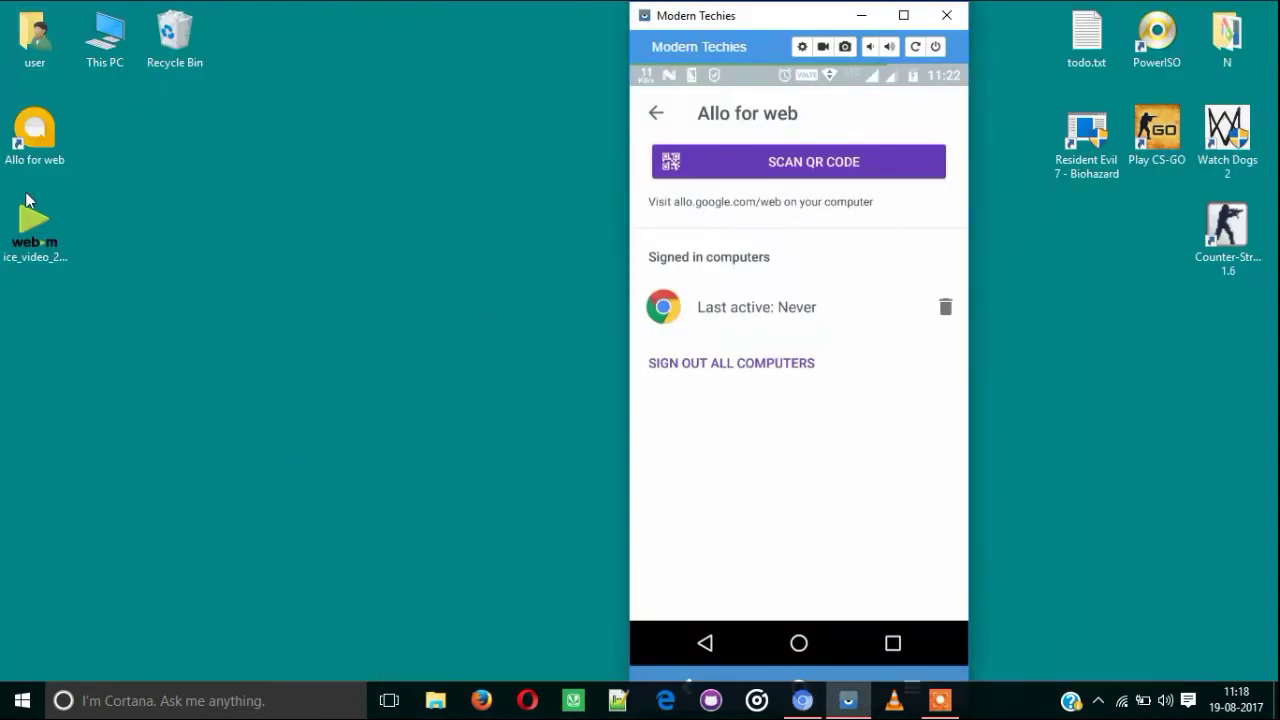
pyautogui.press('Delete')
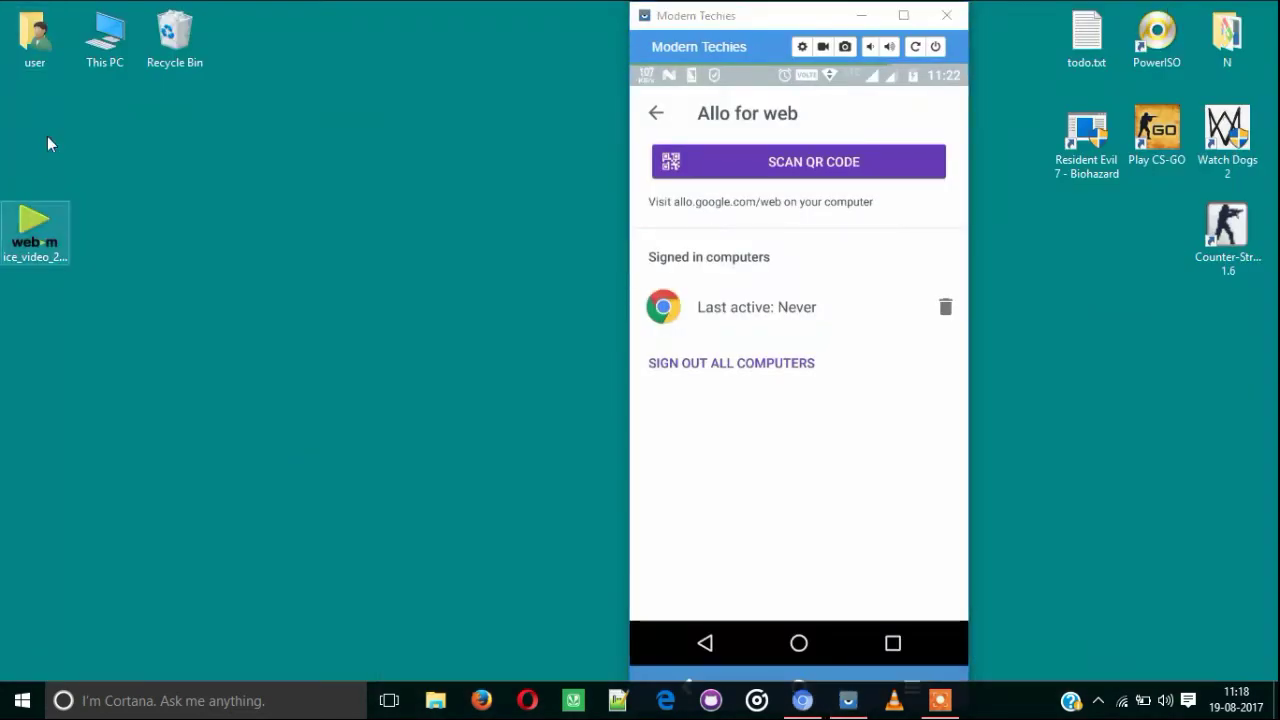
pyautogui.click(803, 703)
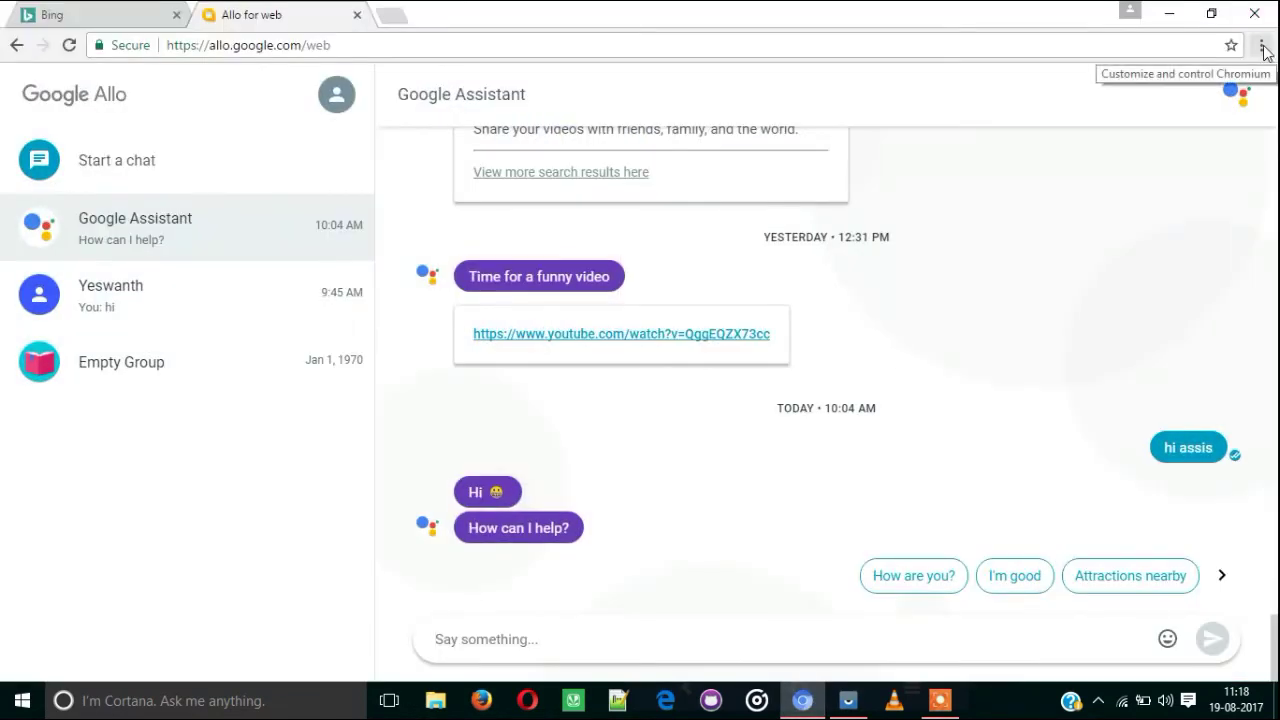
# Create an 'Allo for web' desktop shortcut via More tools > Add to desktop, opening as a window
pyautogui.click(1263, 46)
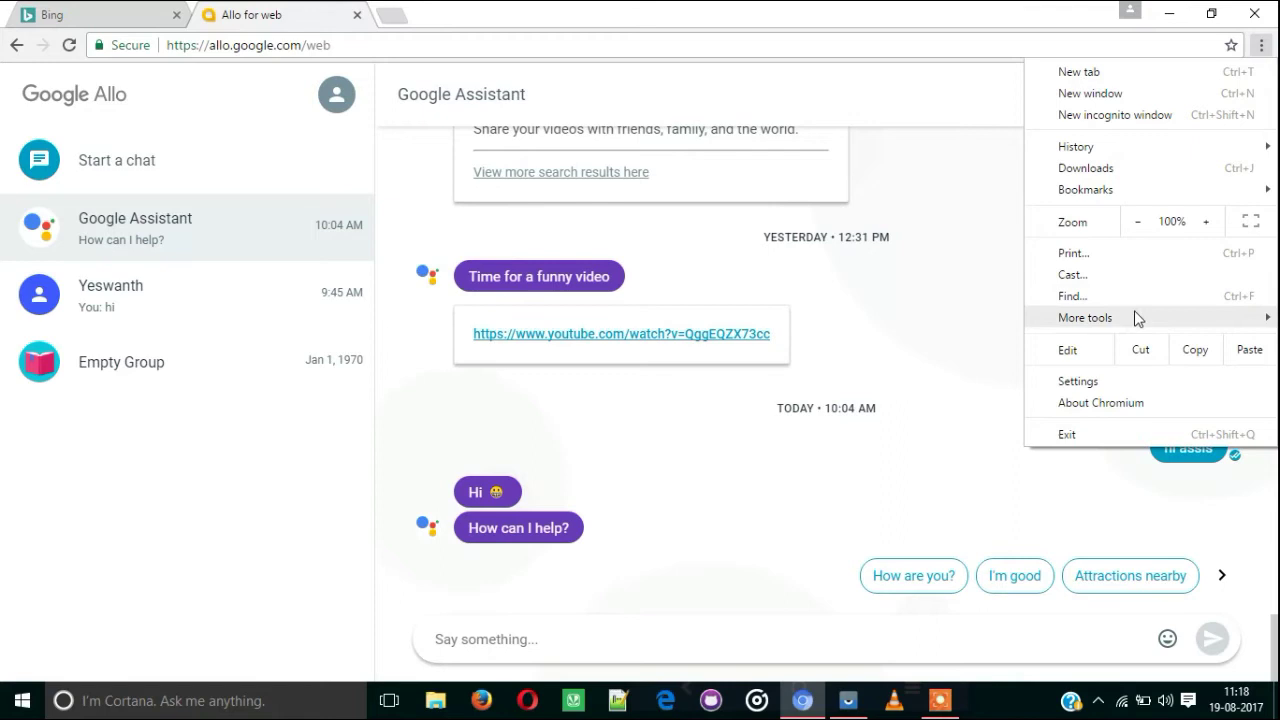
pyautogui.moveTo(1127, 318)
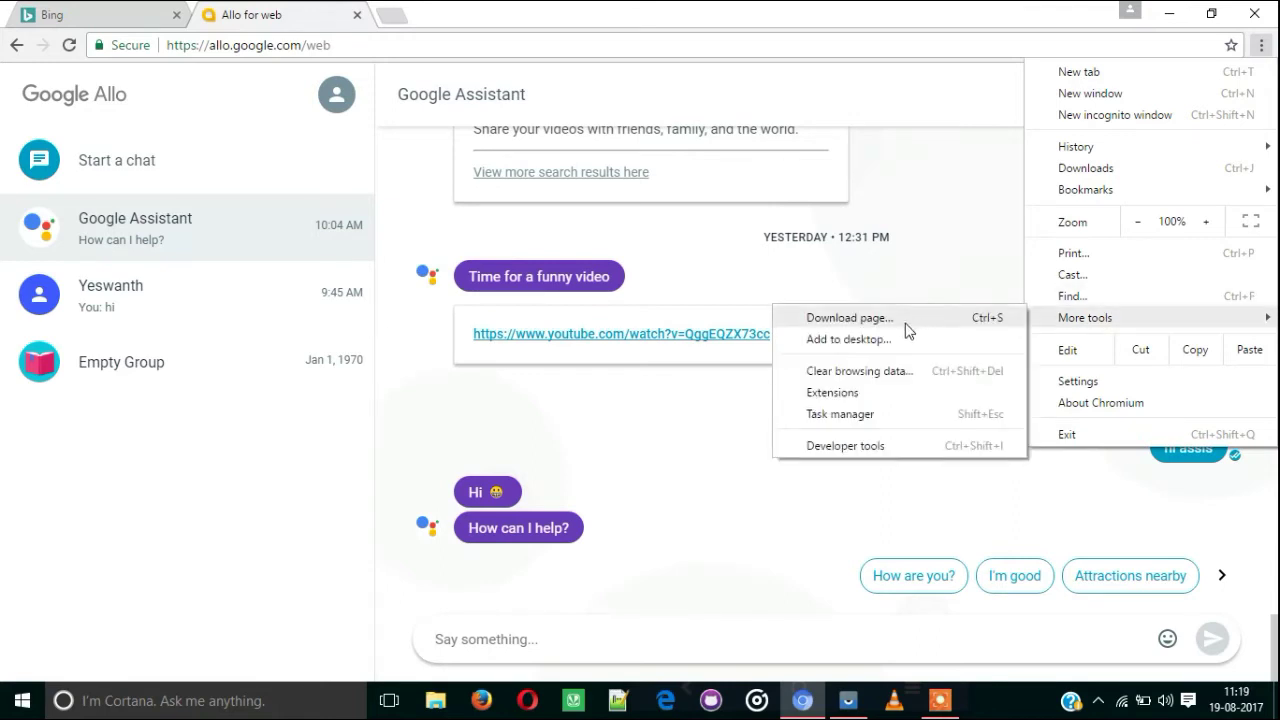
pyautogui.click(886, 342)
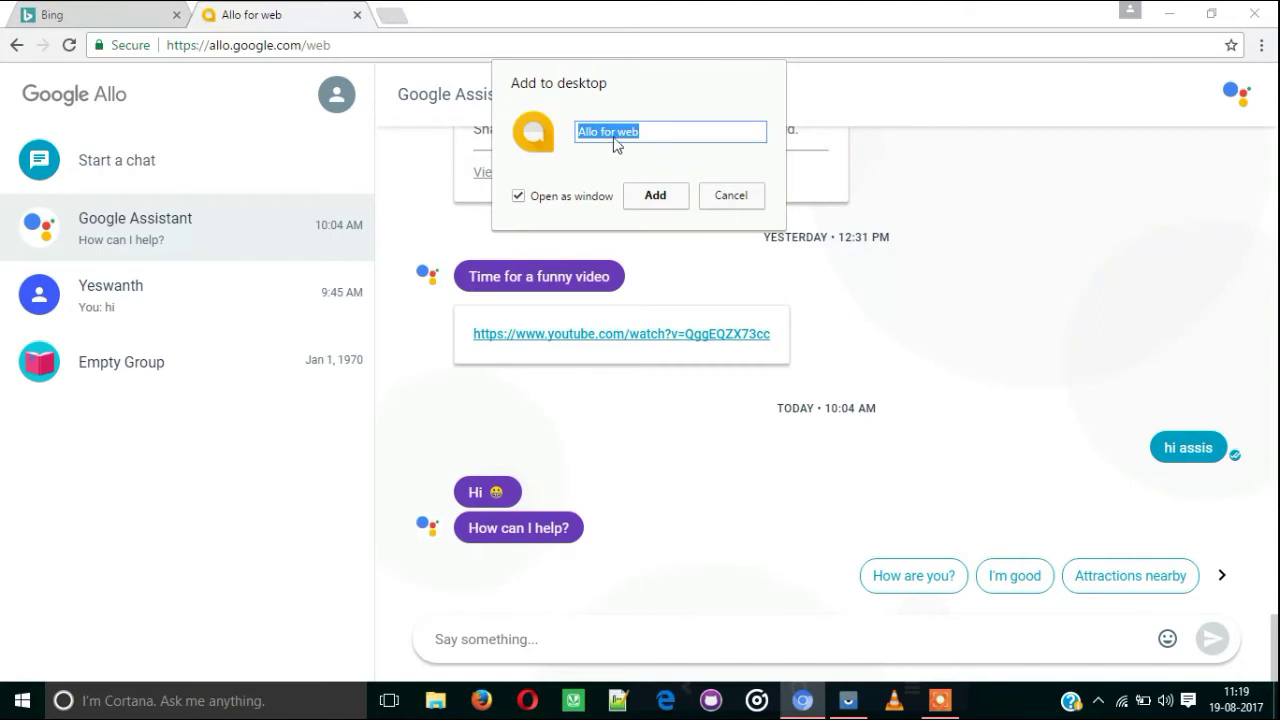
pyautogui.click(655, 196)
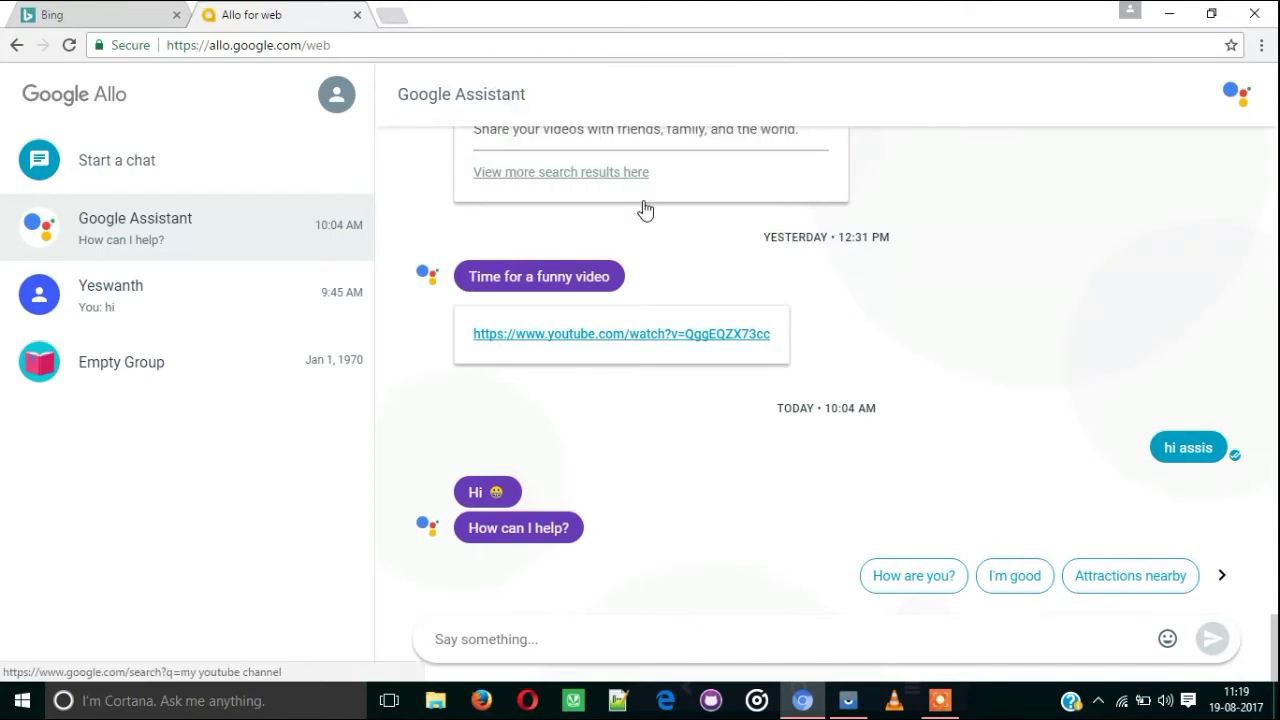
# Move the new Allo for web shortcut next to This PC and launch it in its own window
pyautogui.click(1170, 12)
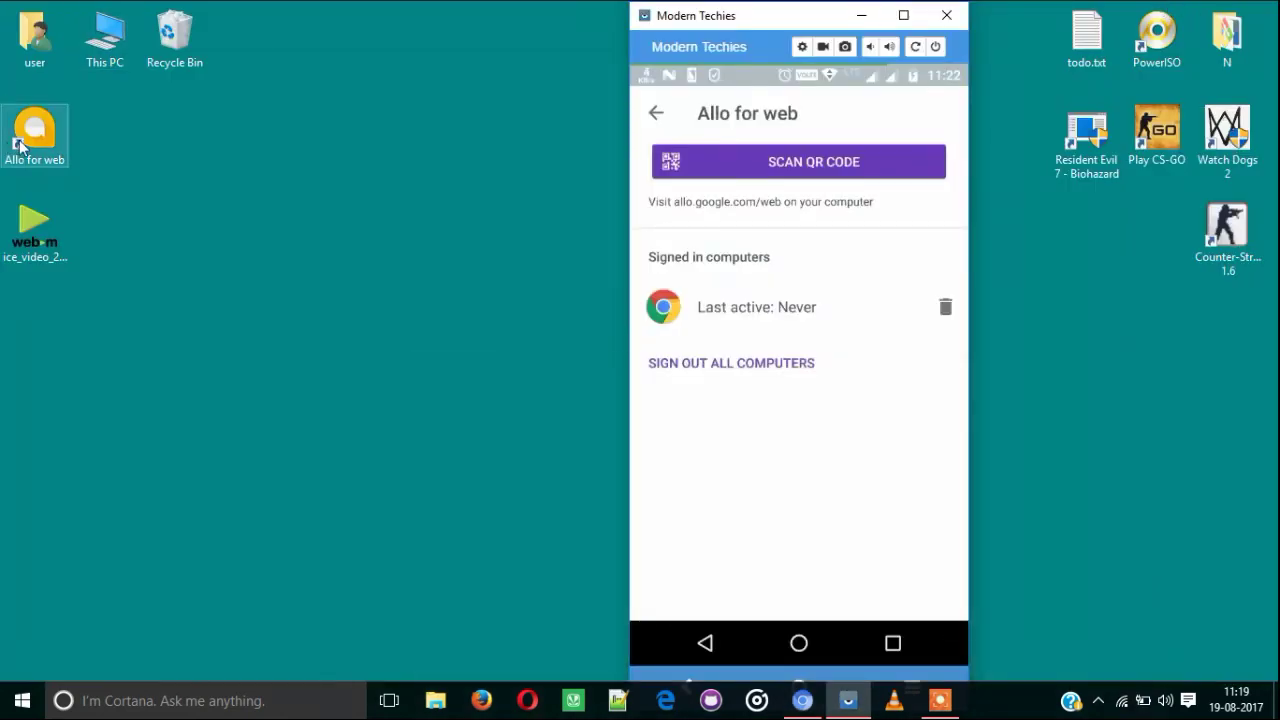
pyautogui.moveTo(43, 158); pyautogui.dragTo(113, 158)
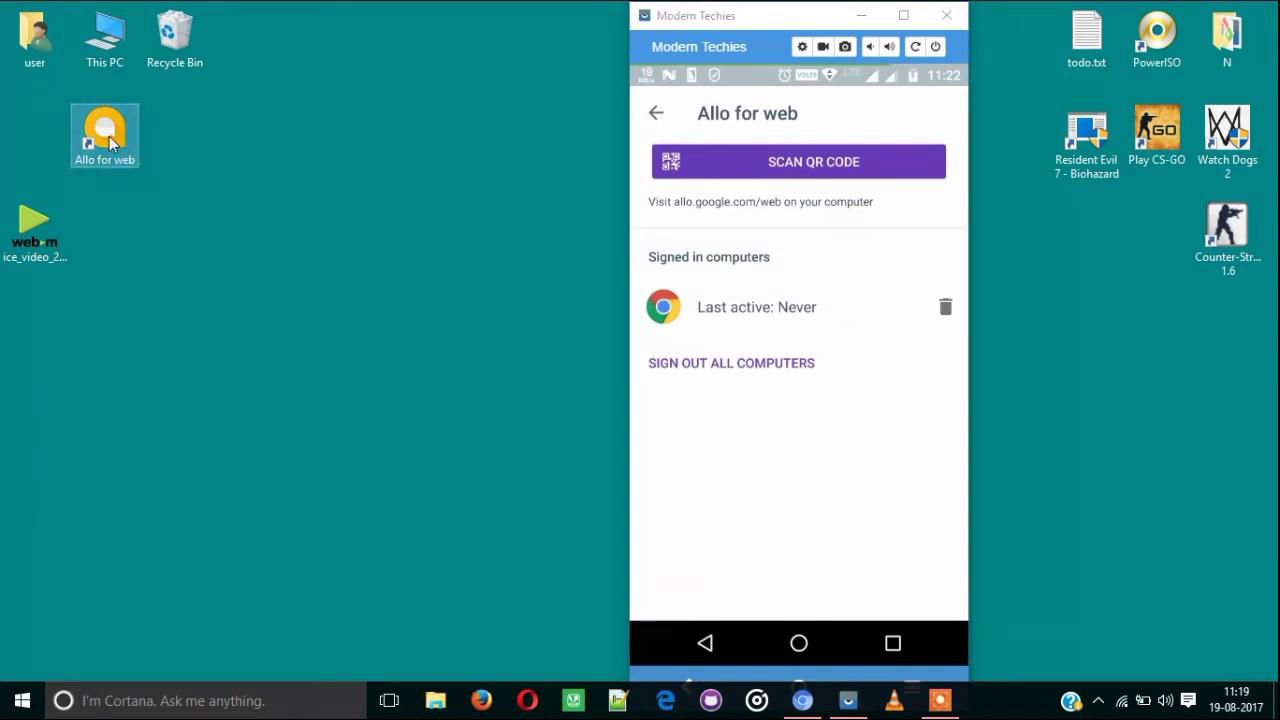
pyautogui.doubleClick(110, 143)
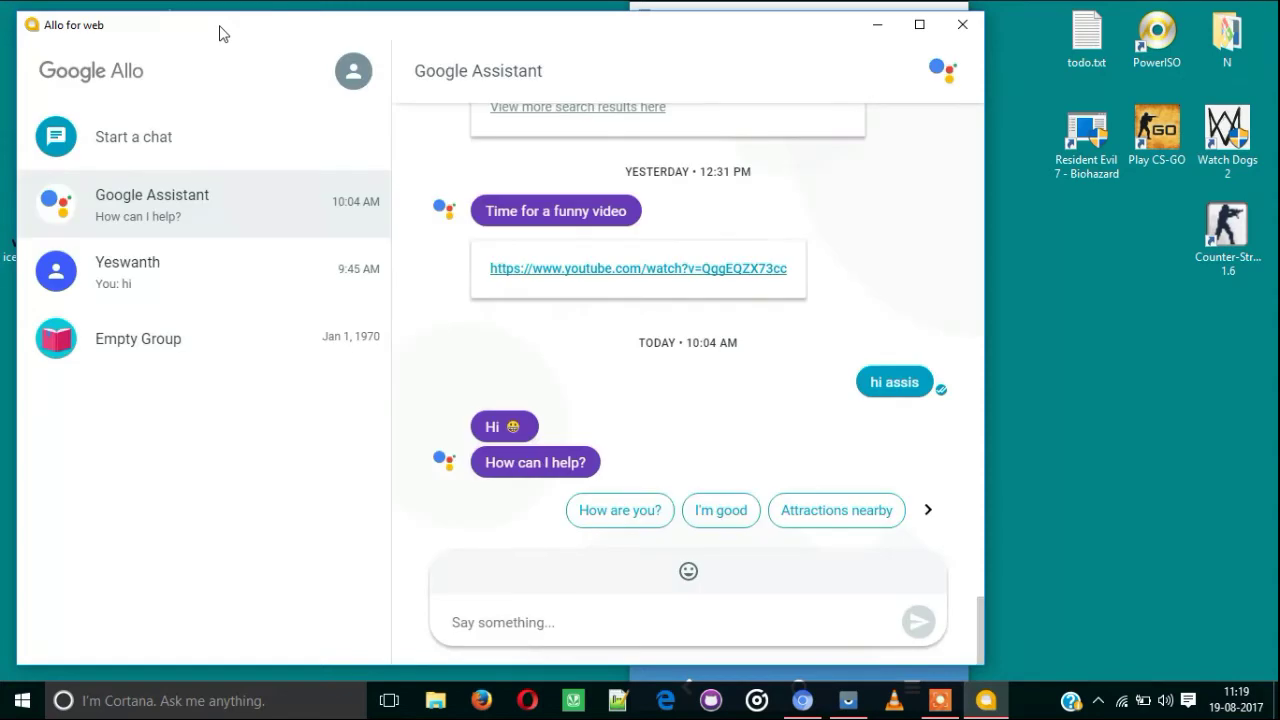
# Move the Allo for web app window rightward so the left-side desktop icons are visible
pyautogui.moveTo(351, 36); pyautogui.dragTo(595, 34)
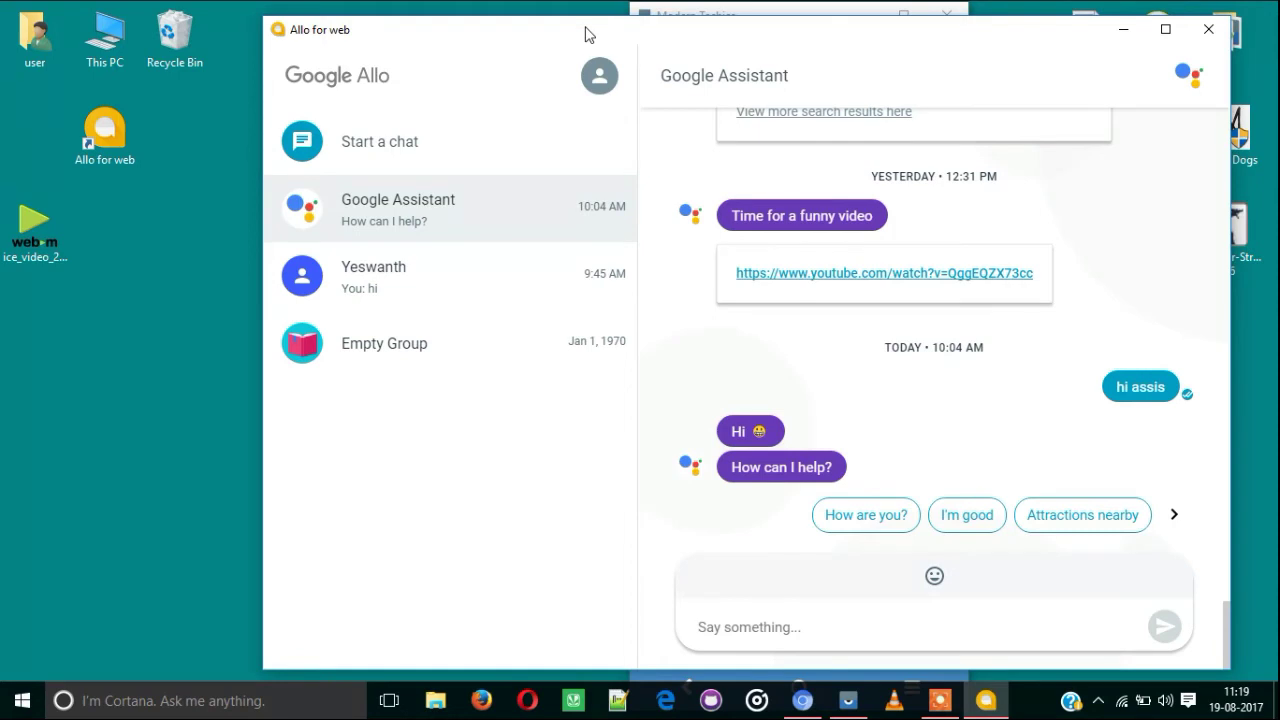
# Type 'hi' into the Google Assistant chat's message box
pyautogui.write('hi')
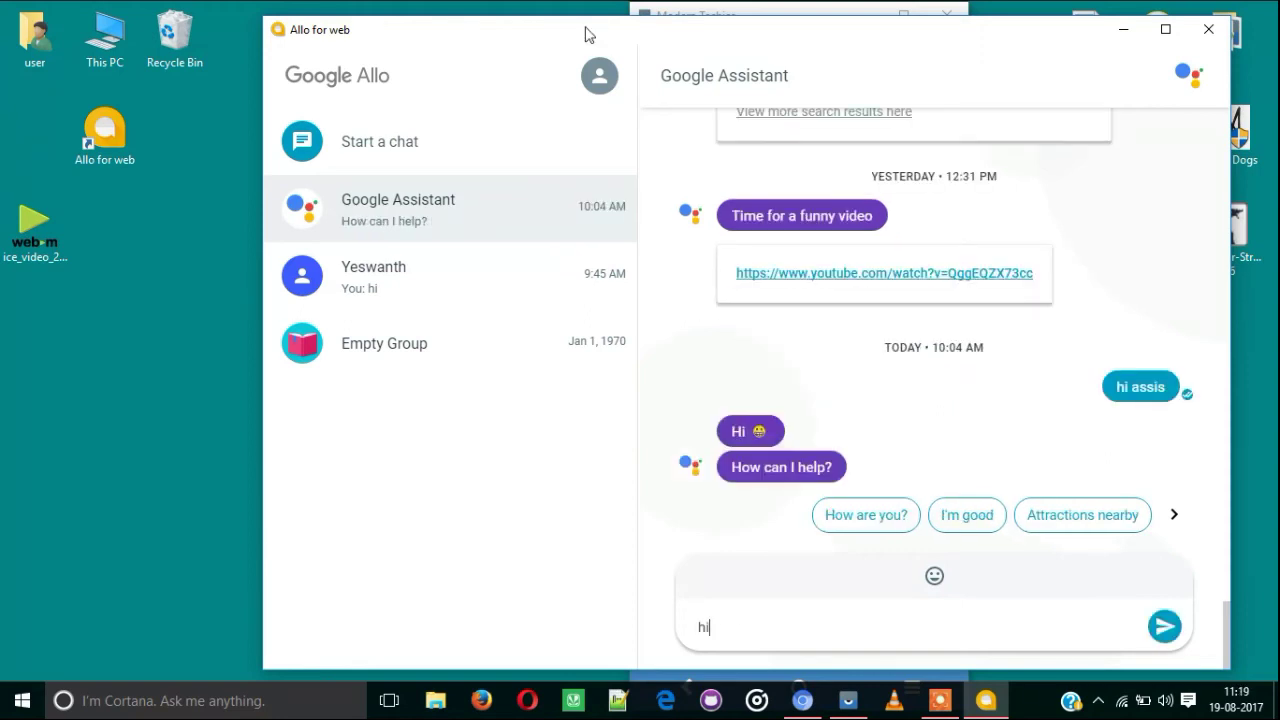
# Send 'hi', 'trending news' and 'say a joke' to Google Assistant
pyautogui.press('Return')
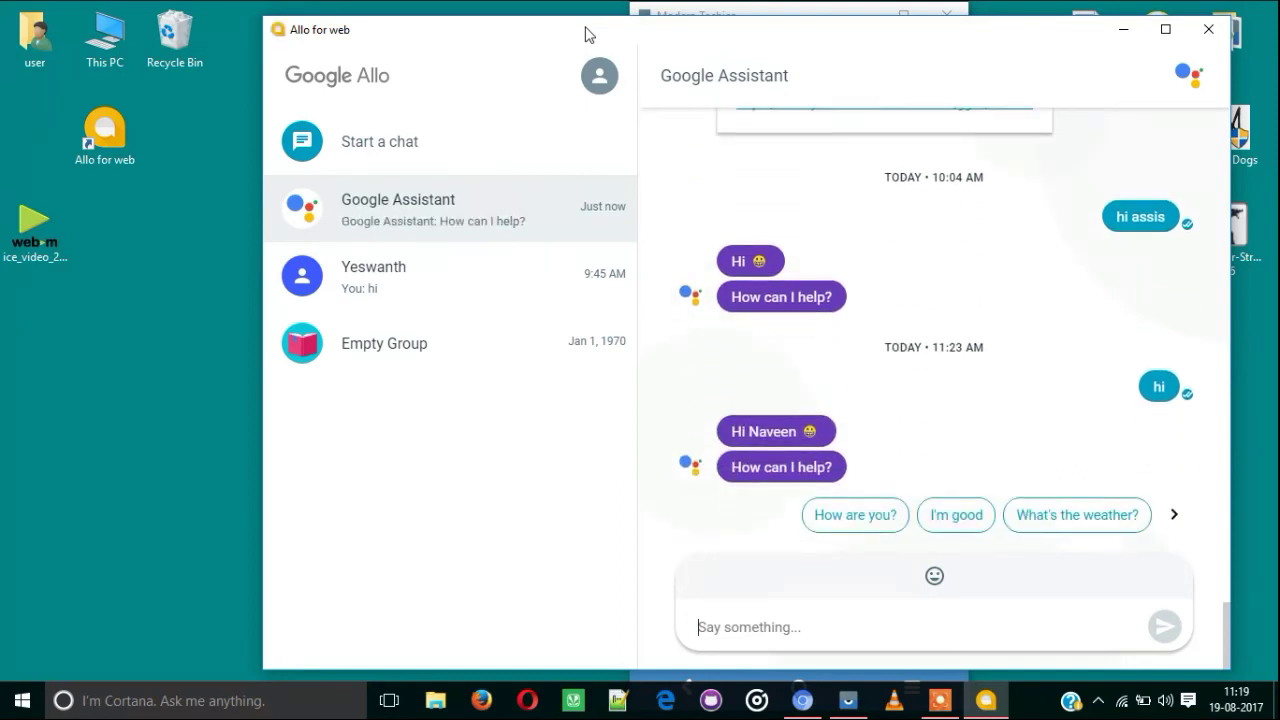
pyautogui.write('tr')
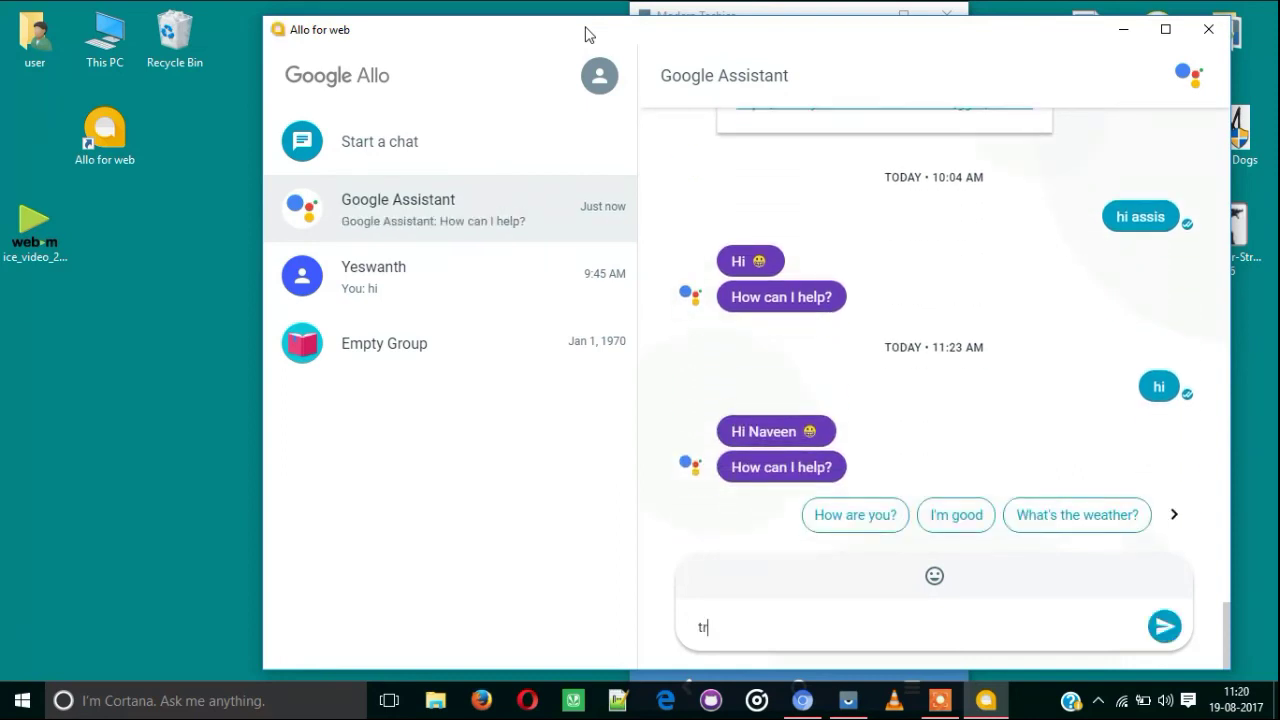
pyautogui.write('ending news')
pyautogui.press('Return')
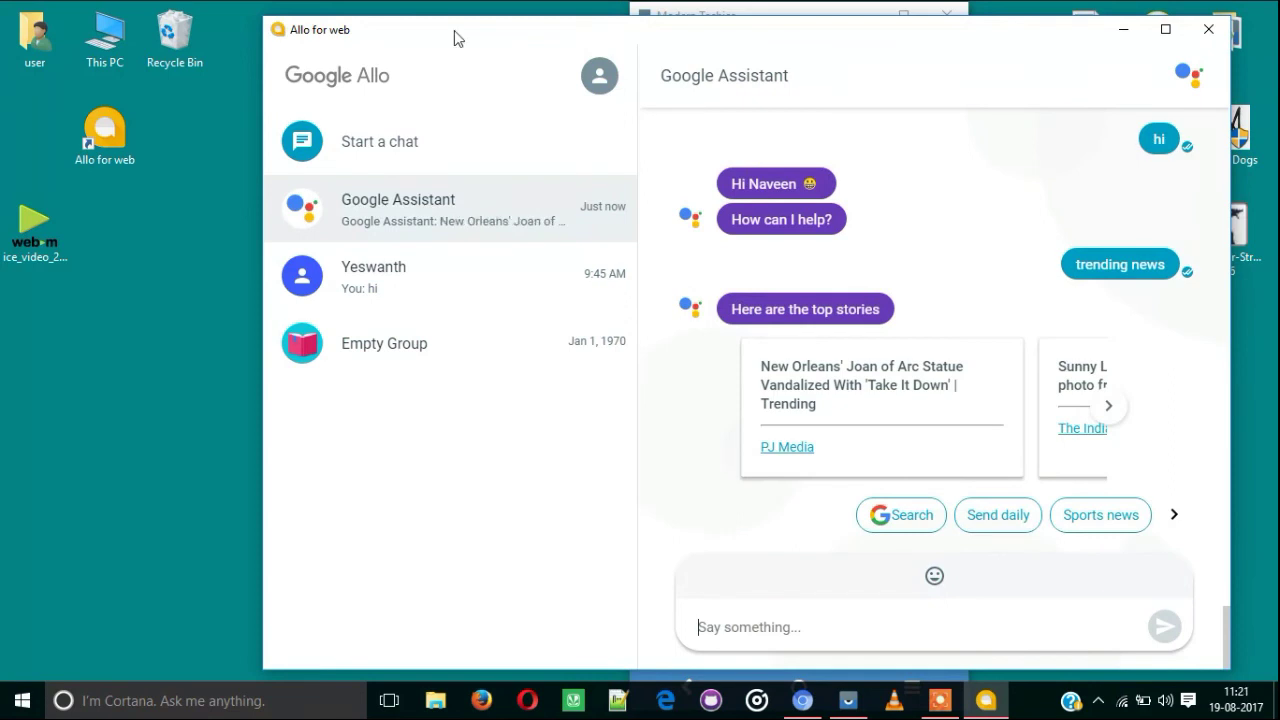
pyautogui.write('say a jok')
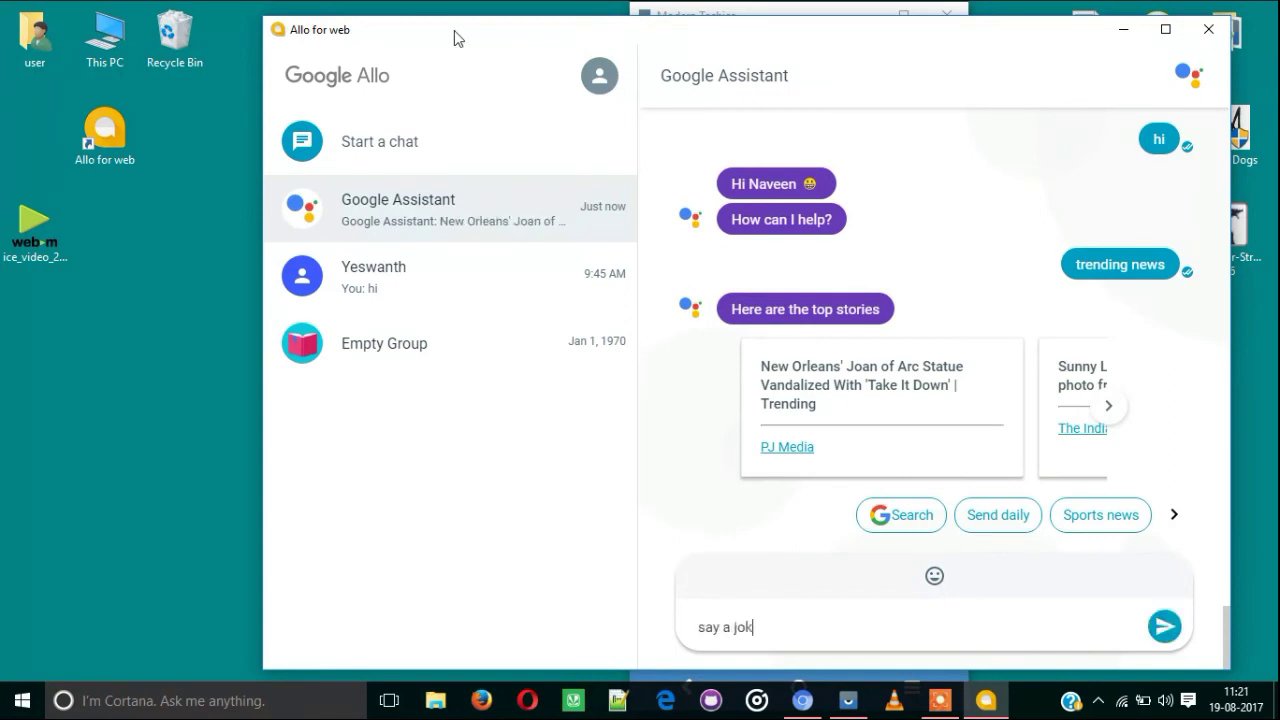
pyautogui.write('e')
pyautogui.press('Return')
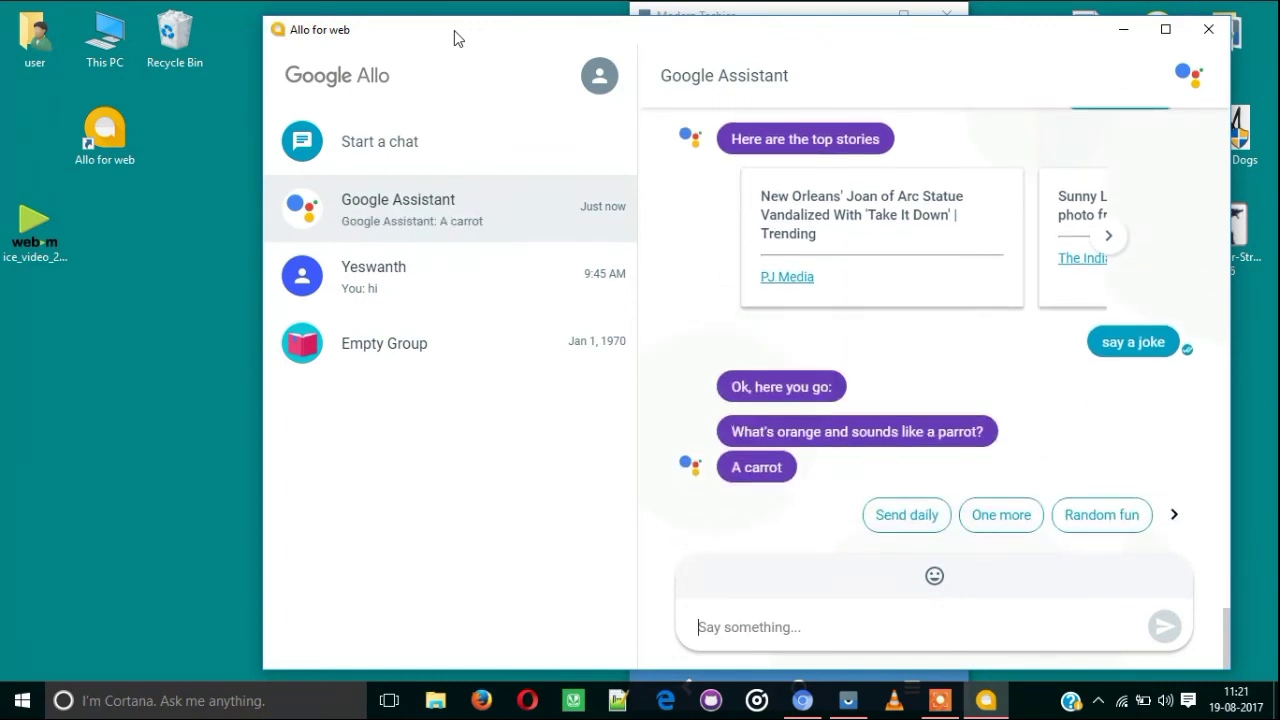
# Request one more joke, then send 'thanks for watching' to the Assistant
pyautogui.click(999, 526)
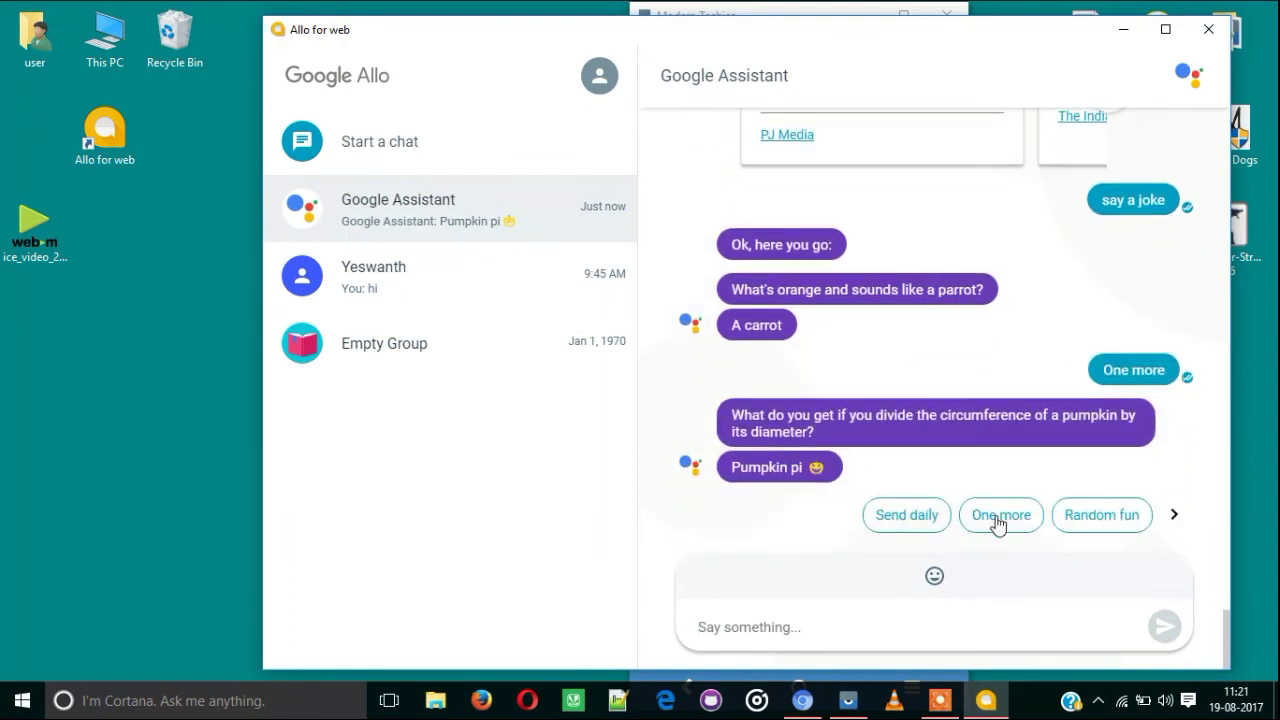
pyautogui.click(849, 620)
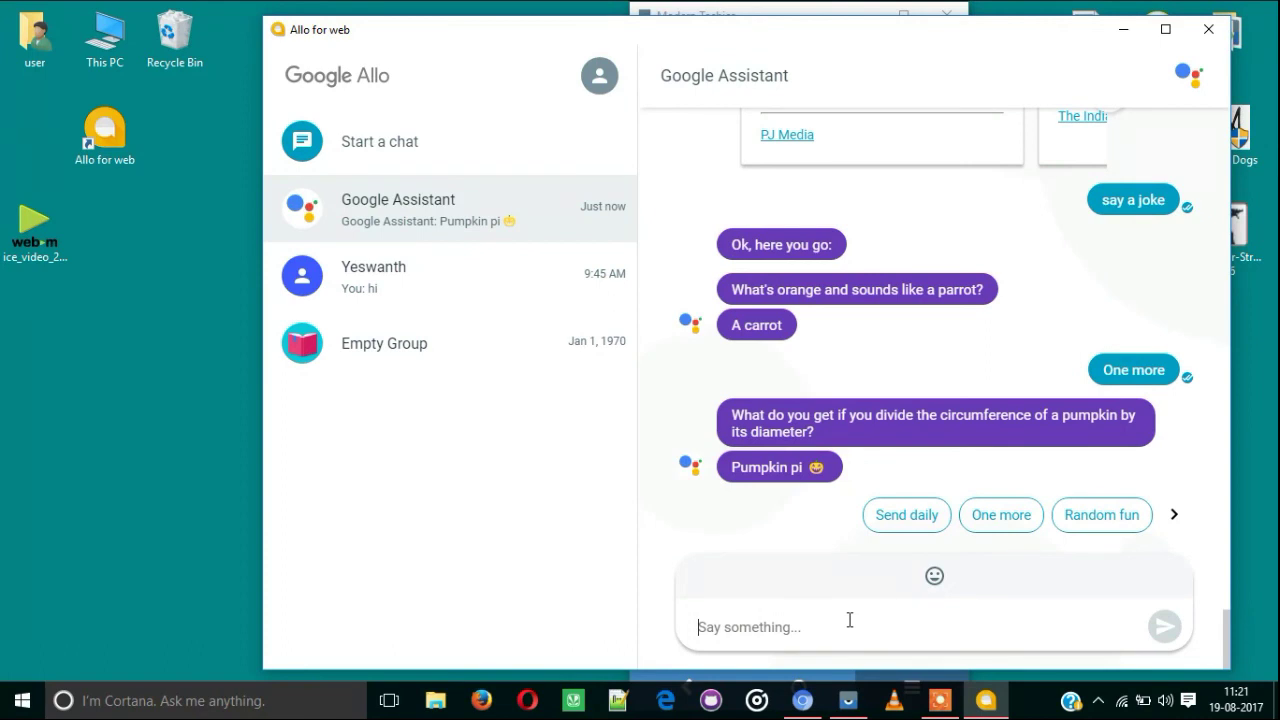
pyautogui.write('thanks fo')
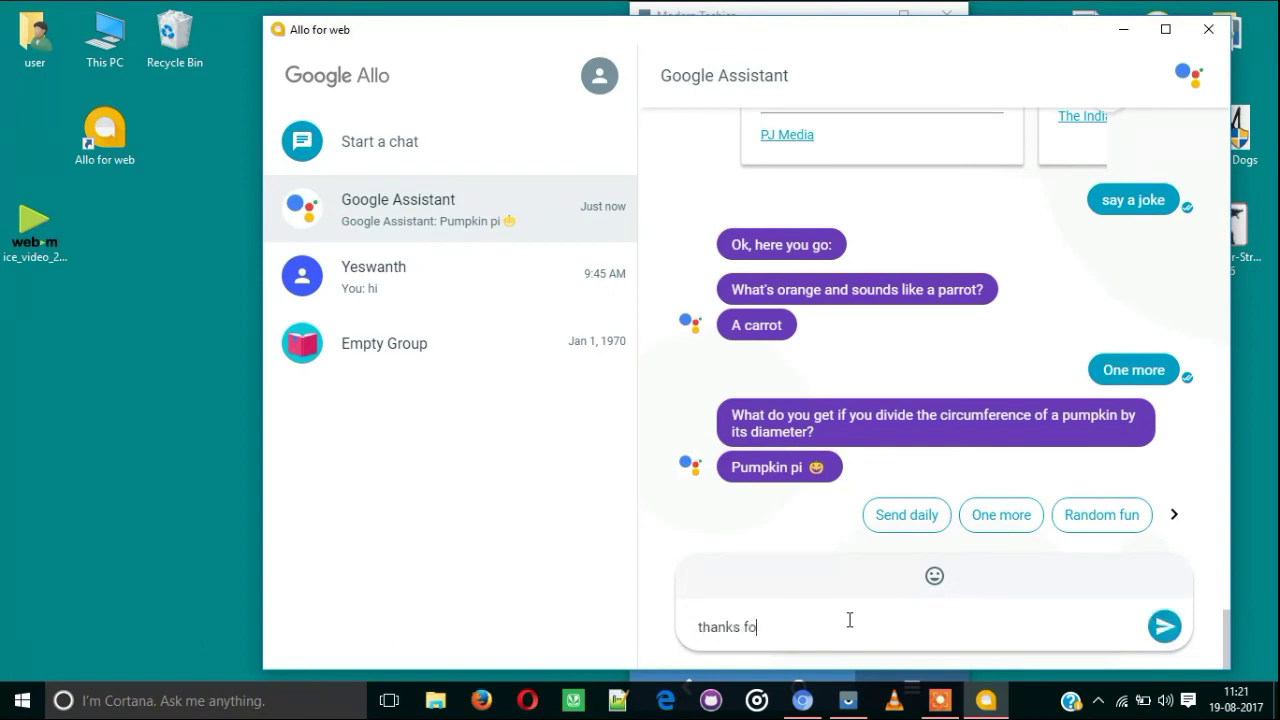
pyautogui.write('r watching')
pyautogui.press('Return')
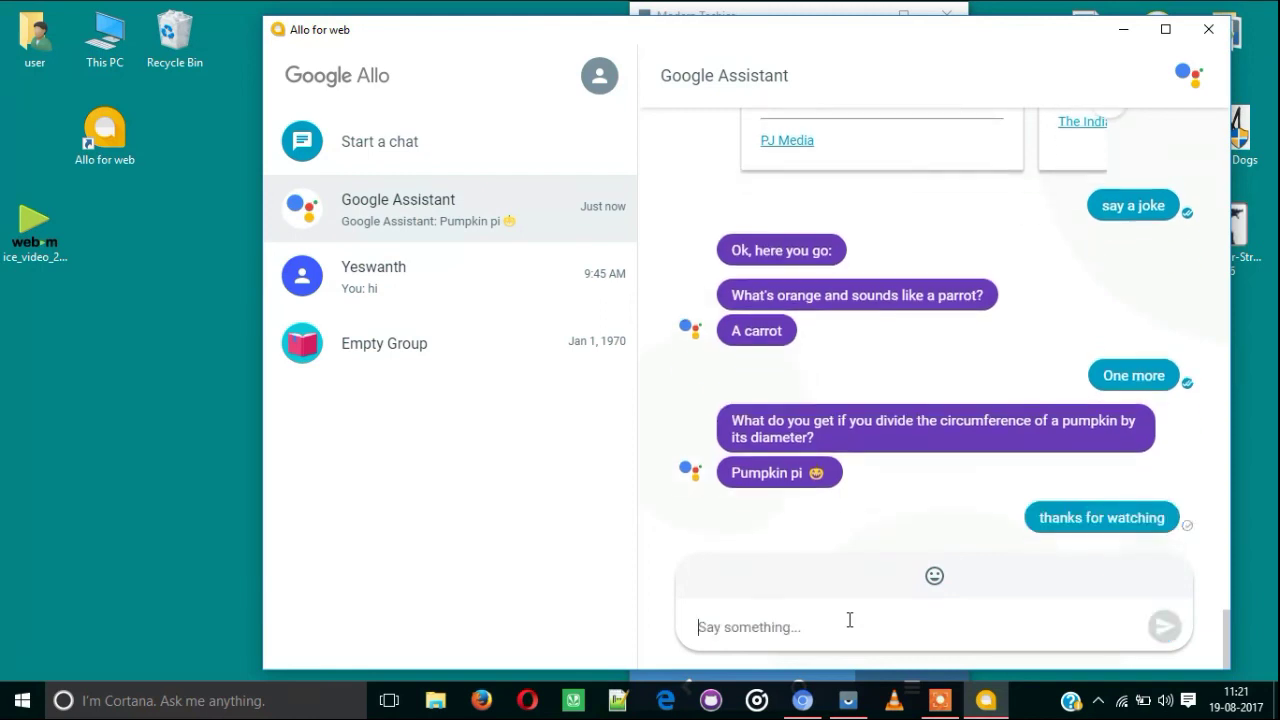